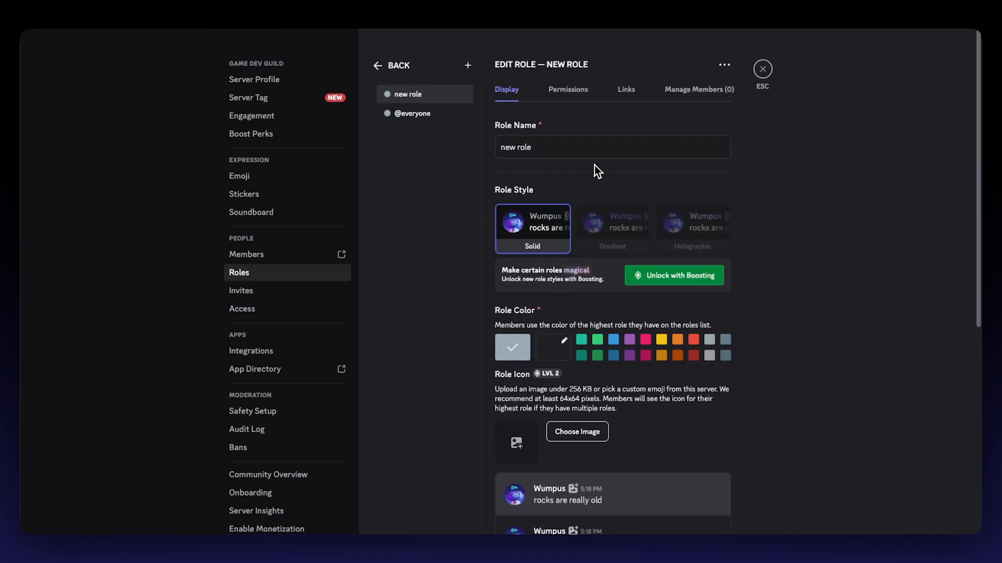
# Rename the new role to Alpha Testers and give it the bright teal role color
pyautogui.tripleClick(556, 148)
pyautogui.write('Alp')
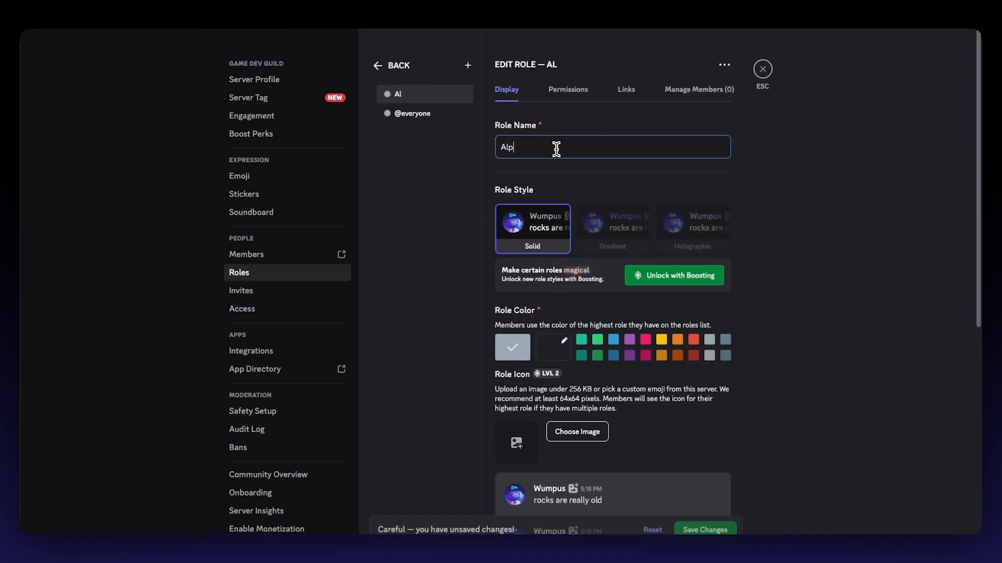
pyautogui.write('ha Testers')
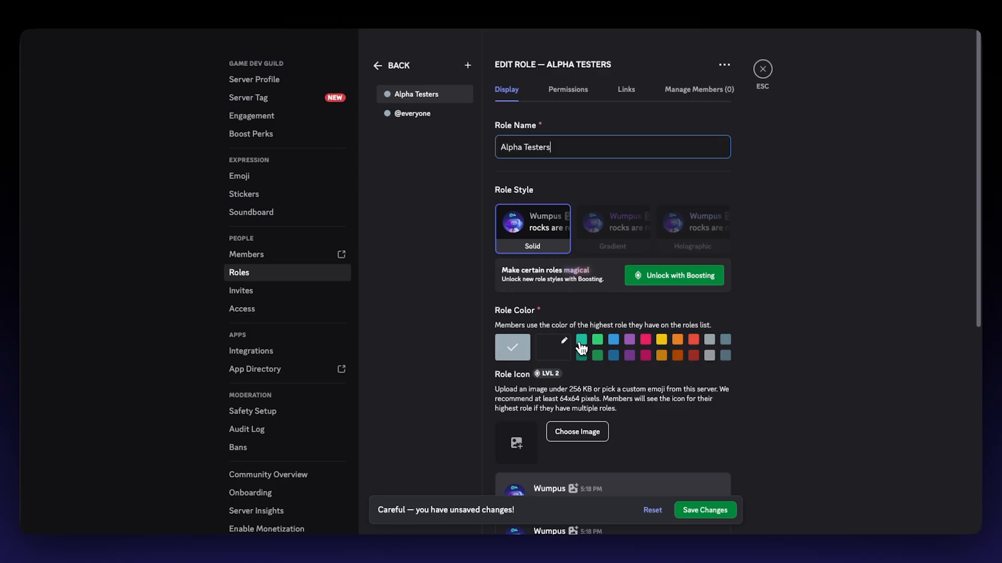
pyautogui.click(581, 344)
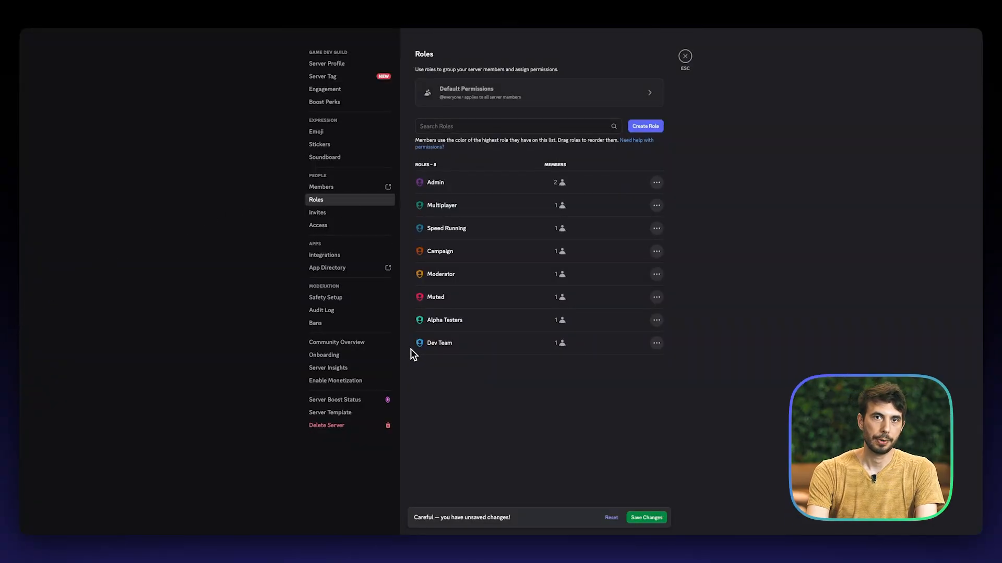
# Move the Dev Team, Alpha Testers and Moderator roles up the role hierarchy to sit beneath Admin
pyautogui.moveTo(409, 342); pyautogui.dragTo(411, 212)
pyautogui.moveTo(412, 345); pyautogui.dragTo(414, 239)
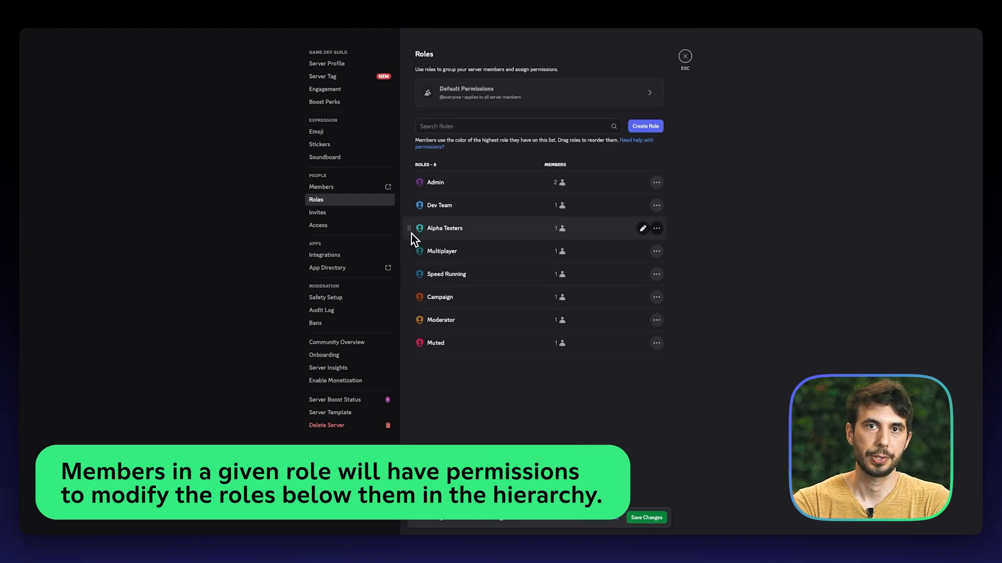
pyautogui.moveTo(413, 321); pyautogui.dragTo(412, 229)
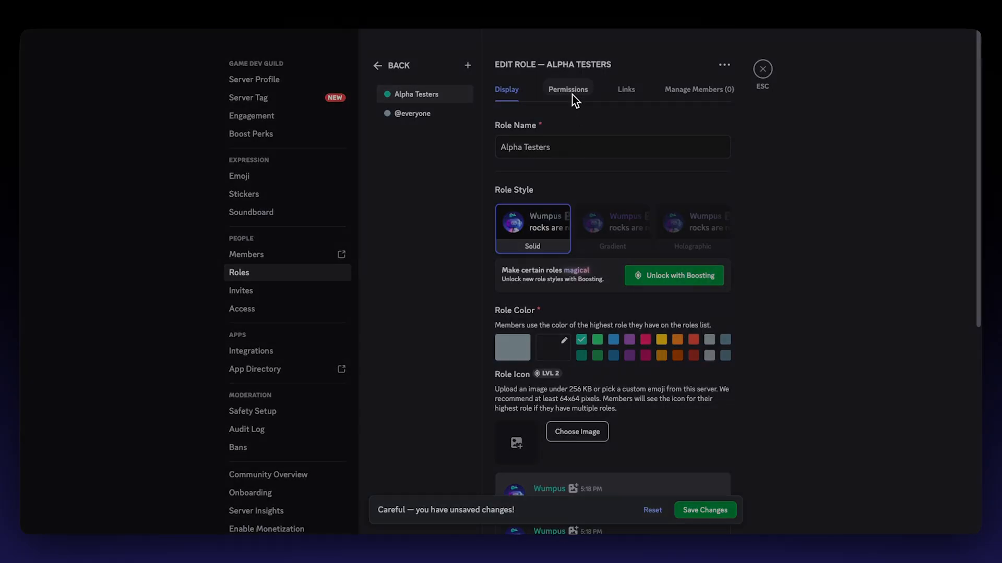
# Enable the Read Message History and Attach Files permissions for the Alpha Testers role
pyautogui.click(568, 94)
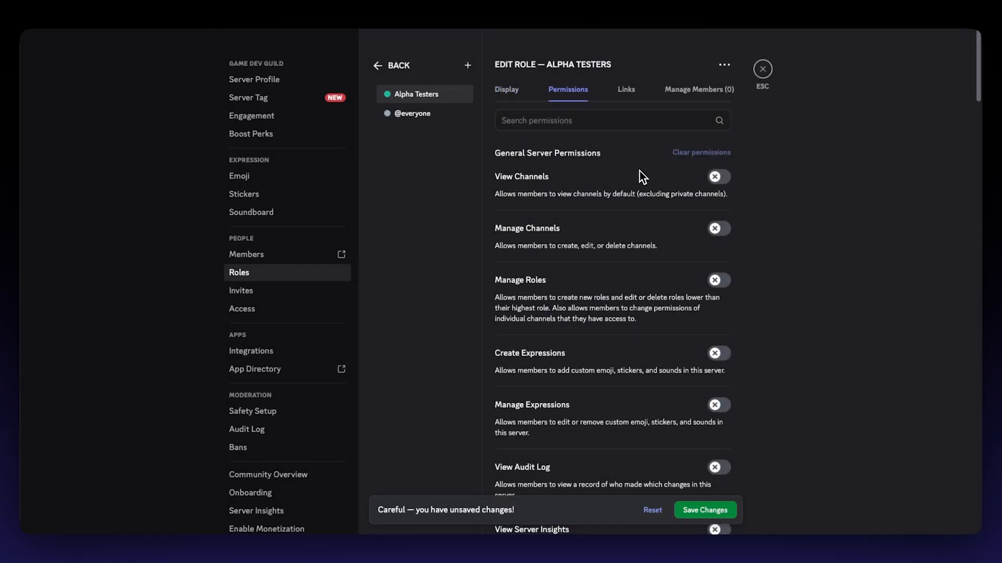
pyautogui.click(547, 121)
pyautogui.write('Read M')
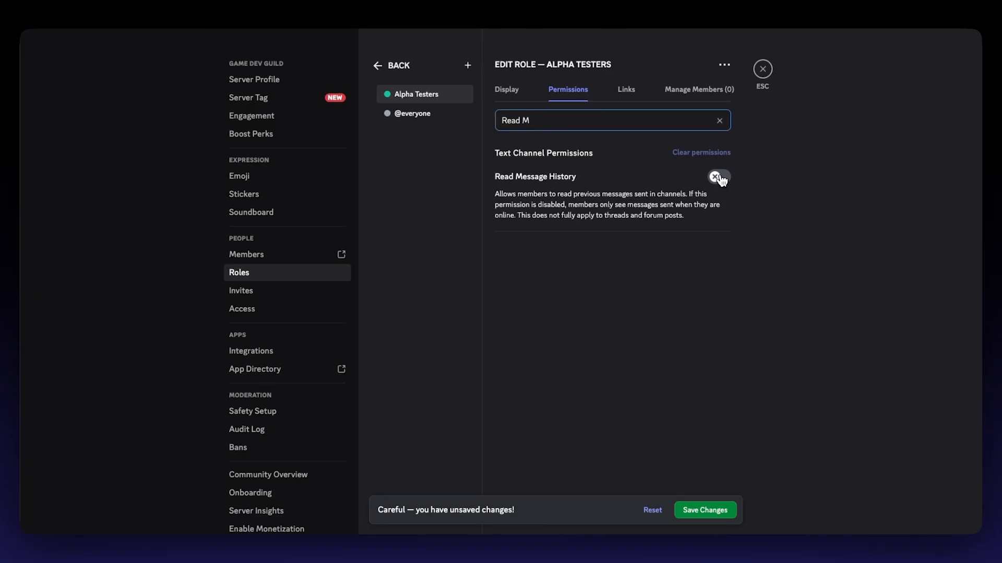
pyautogui.click(719, 178)
pyautogui.tripleClick(572, 120)
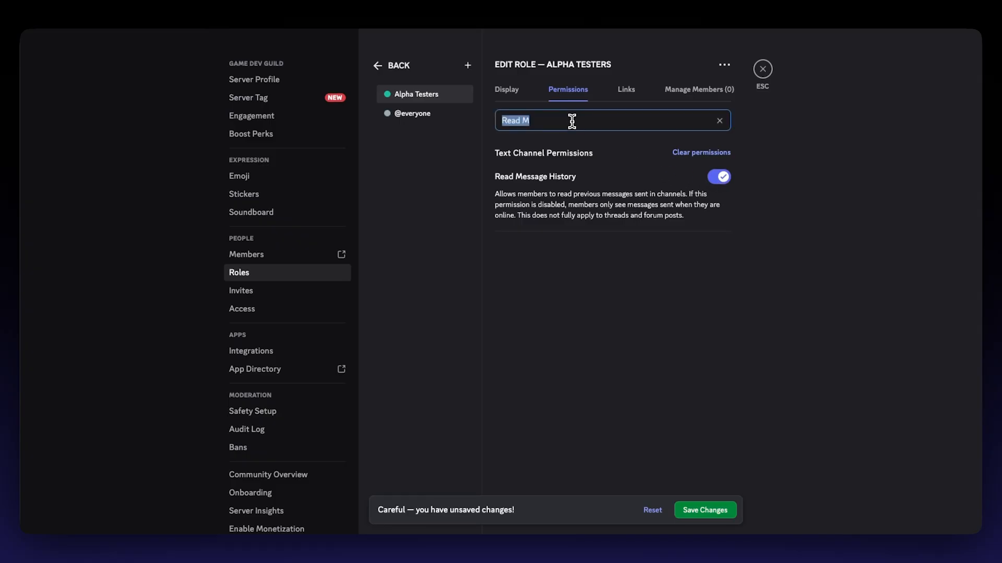
pyautogui.write('Attac')
pyautogui.click(718, 178)
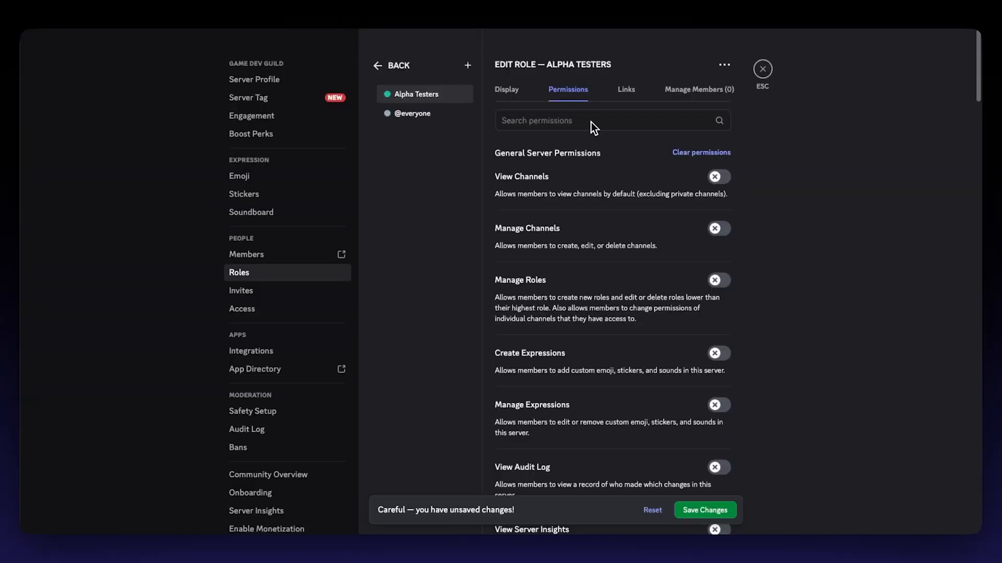
# Search the Alpha Testers role's permissions for "Admin"
pyautogui.click(591, 122)
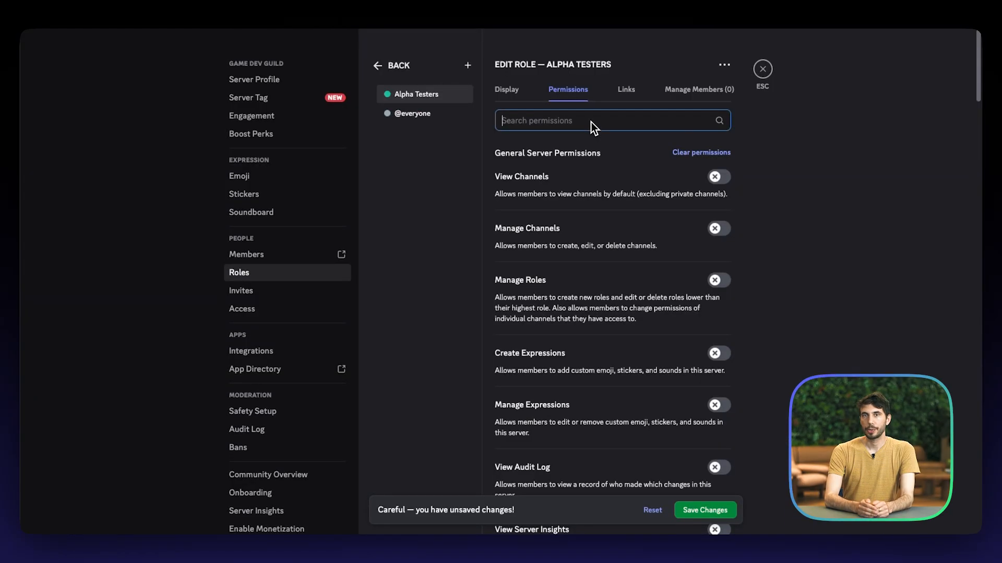
pyautogui.write('Admin')
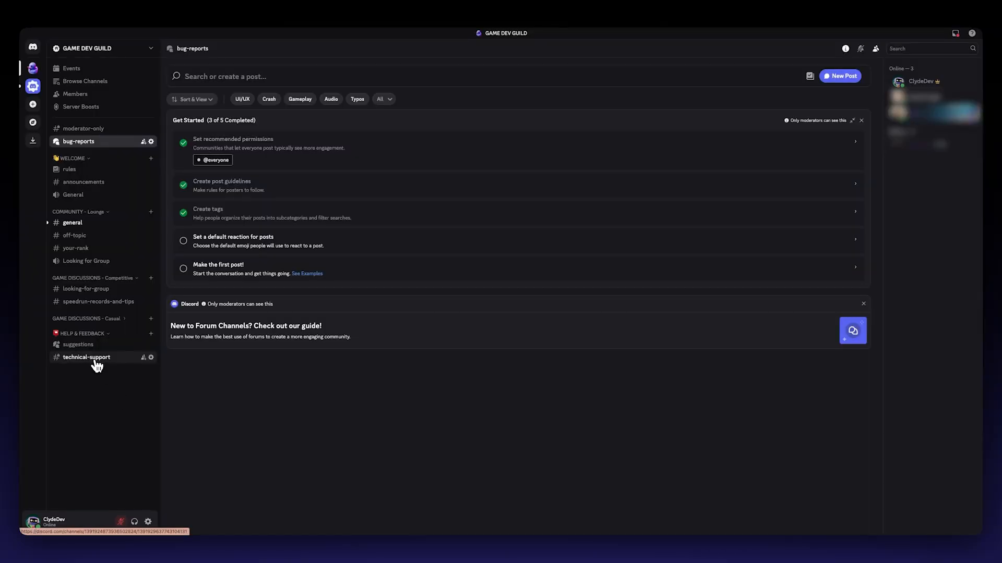
pyautogui.rightClick(95, 360)
pyautogui.moveTo(109, 433)
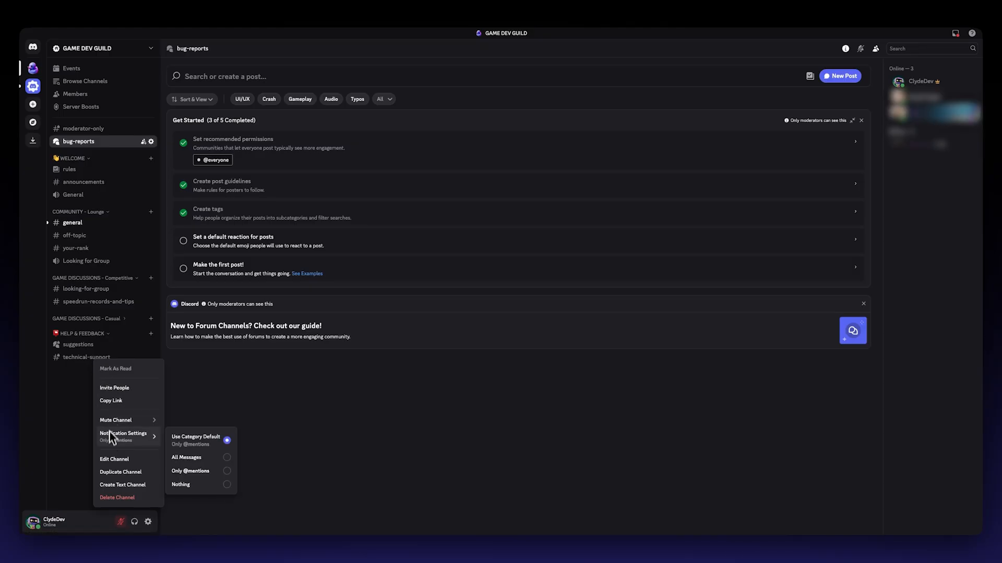
pyautogui.click(112, 461)
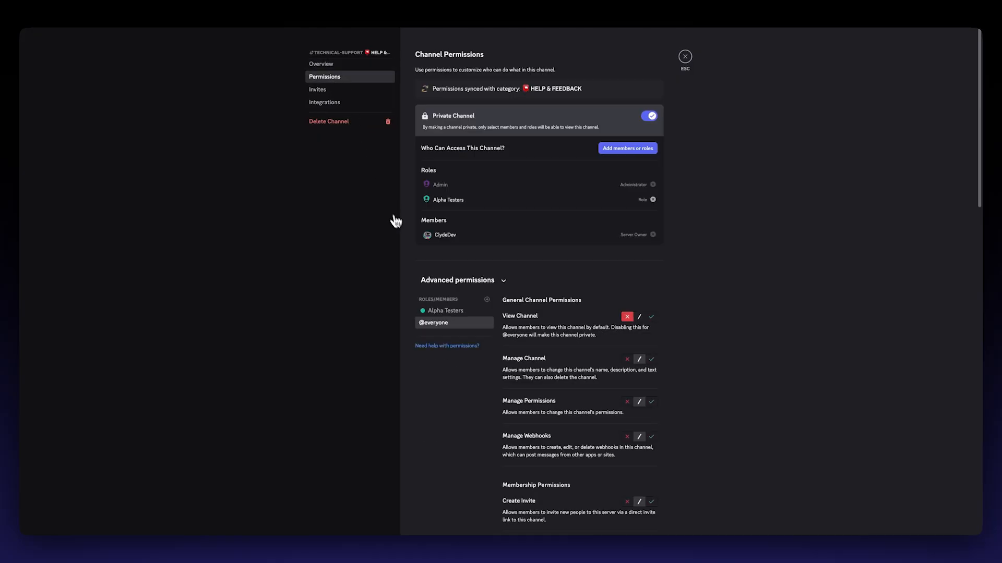
pyautogui.click(457, 313)
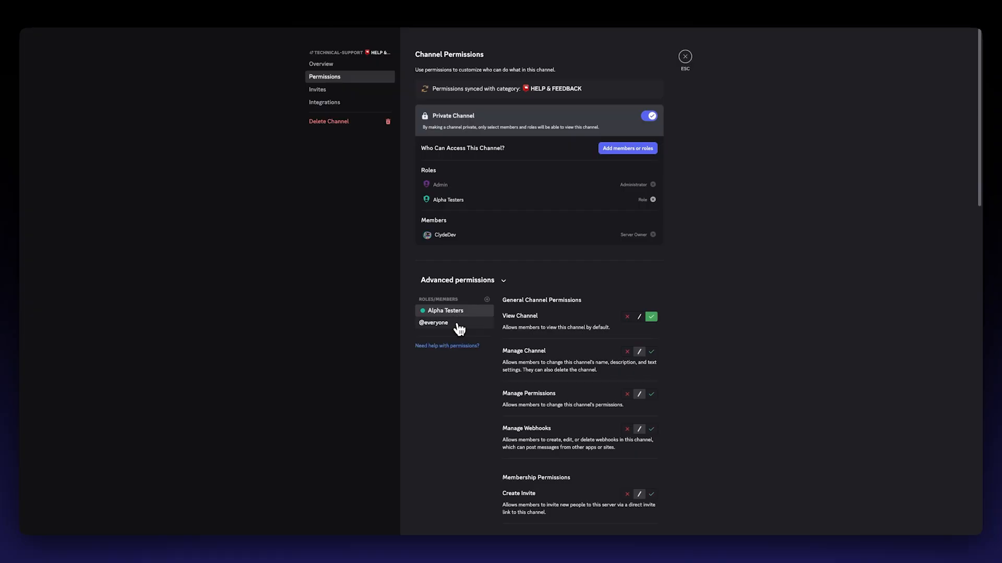
pyautogui.click(446, 323)
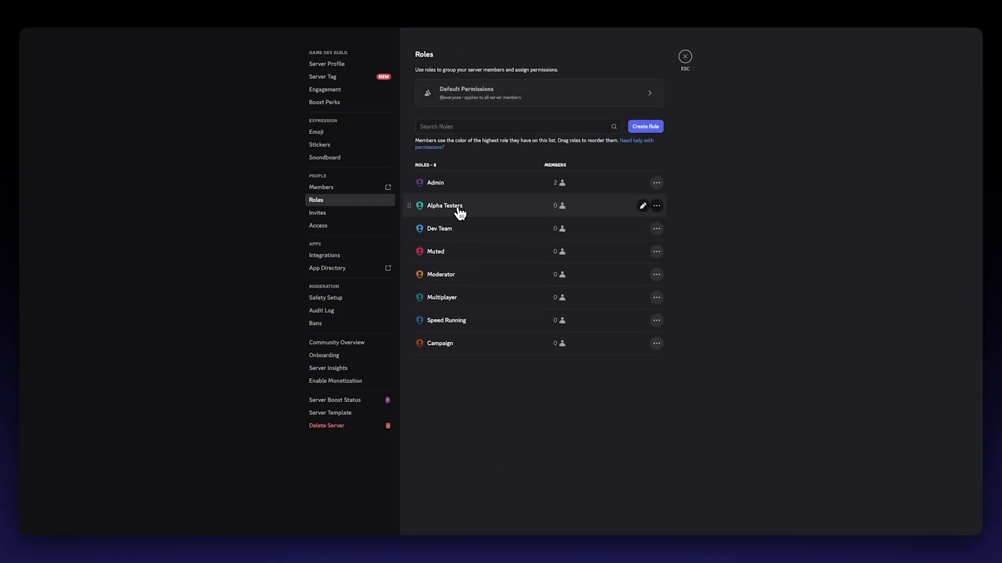
# Review the Alpha Testers role's permissions and preview the server as that role
pyautogui.click(459, 209)
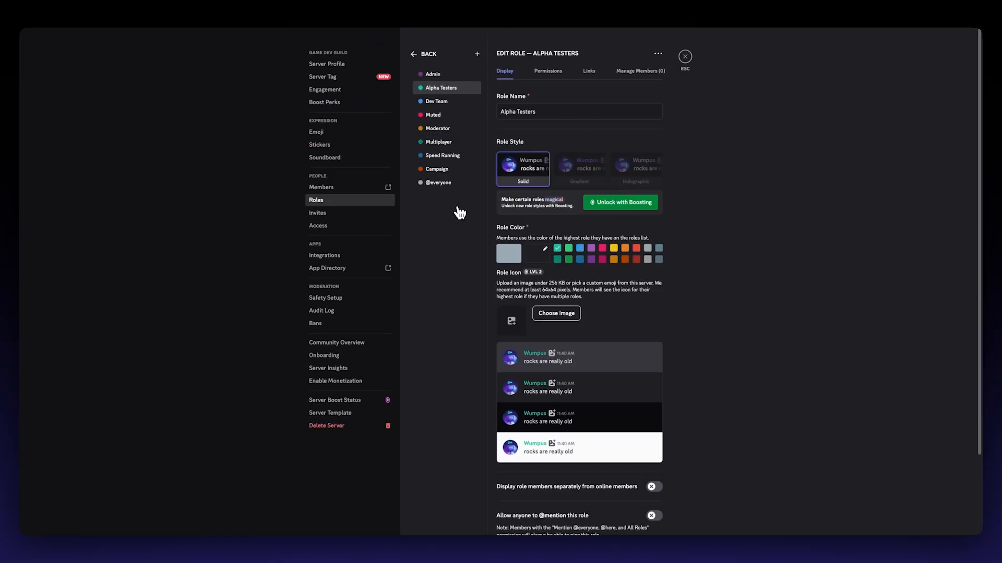
pyautogui.click(547, 73)
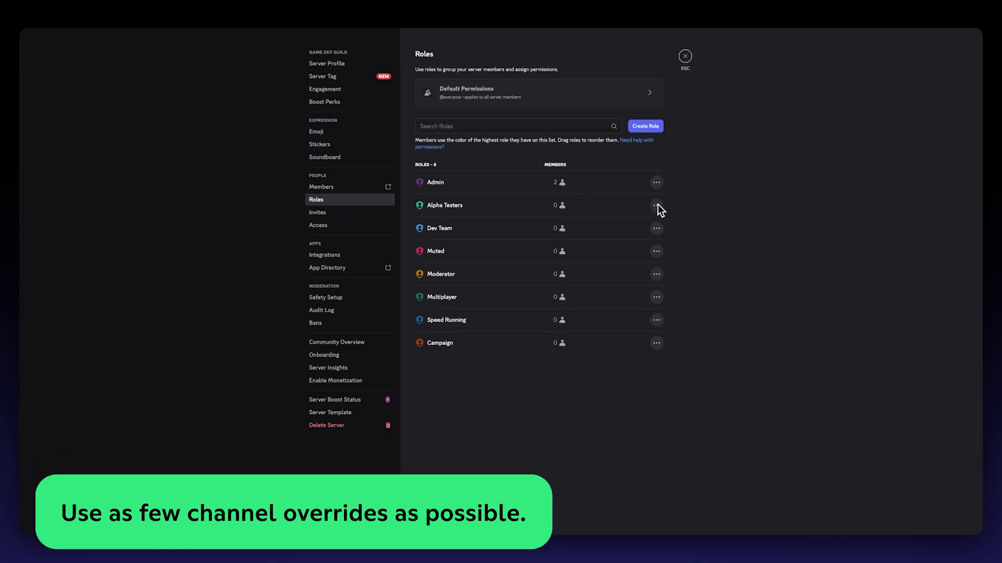
pyautogui.click(657, 206)
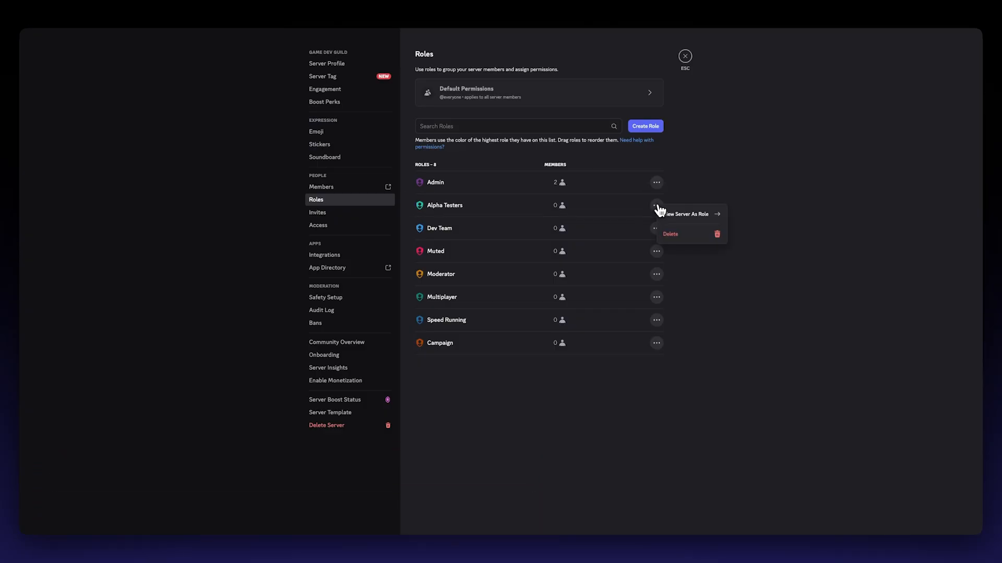
pyautogui.click(690, 215)
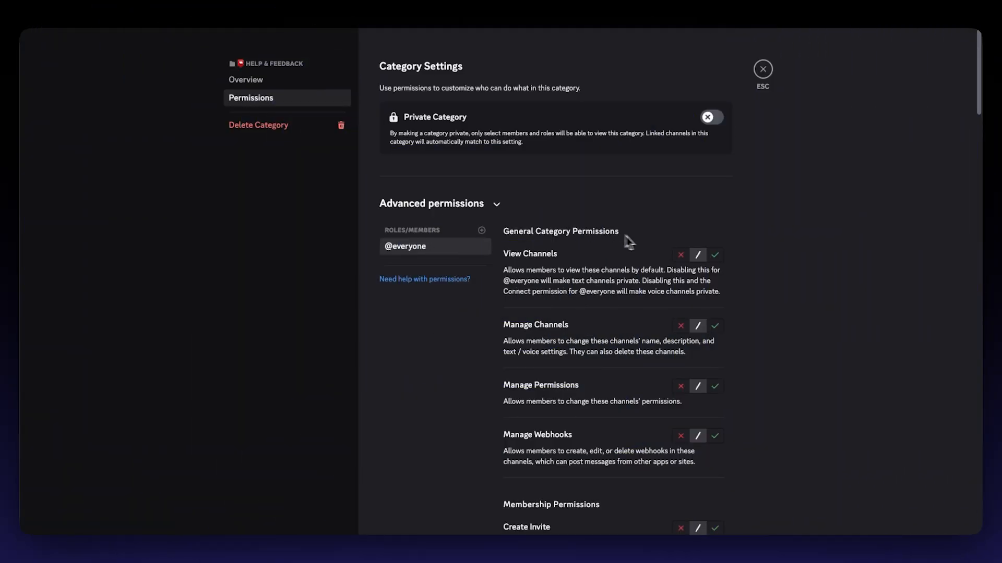
pyautogui.click(680, 255)
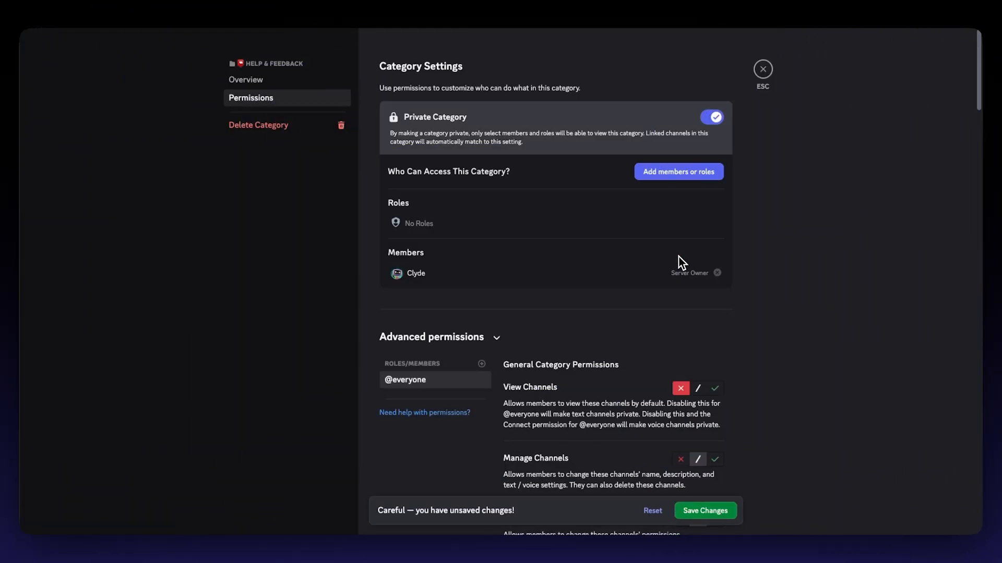
pyautogui.click(481, 364)
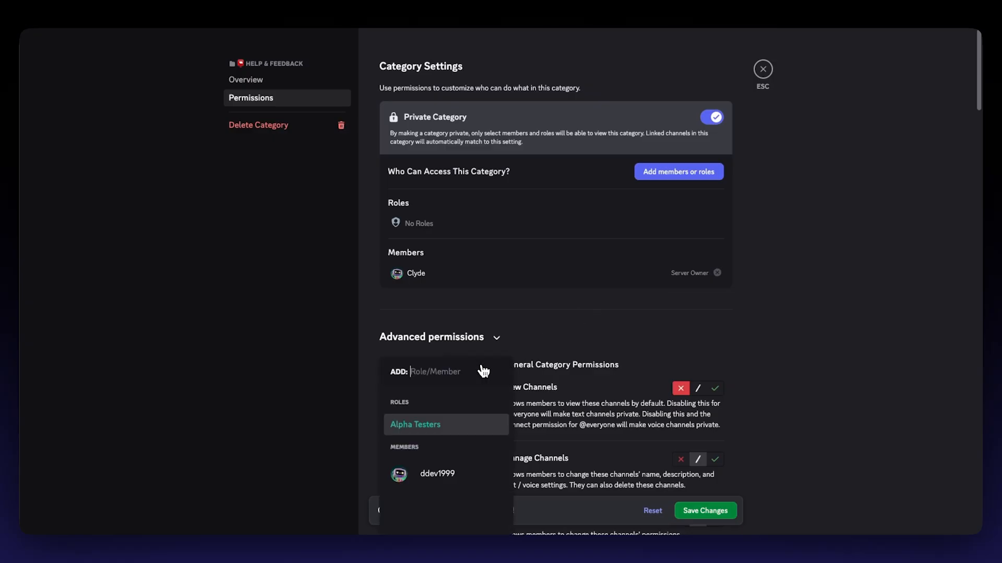
pyautogui.click(447, 423)
pyautogui.scroll(-1, 595, 373)
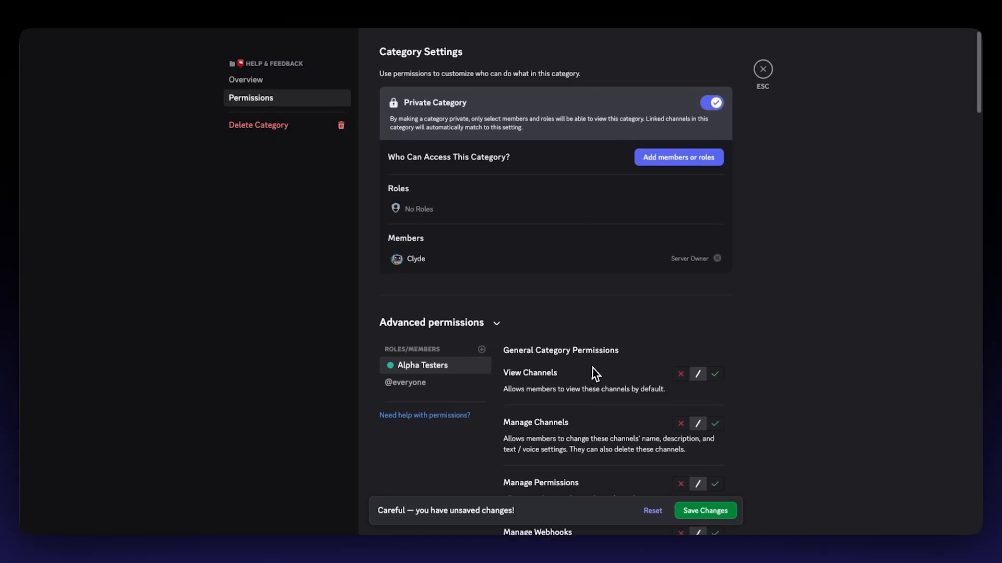
pyautogui.scroll(-3, 595, 371)
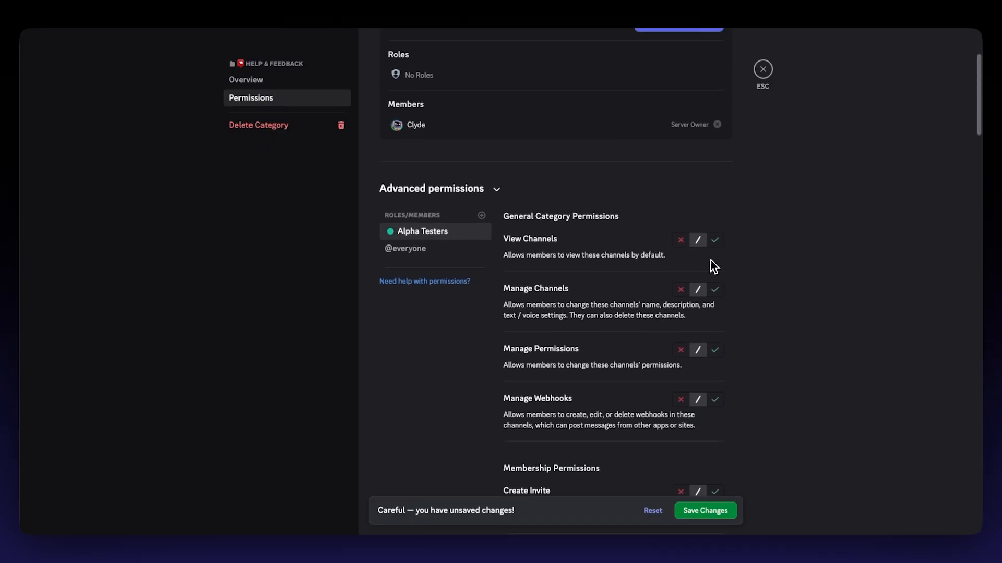
pyautogui.click(718, 241)
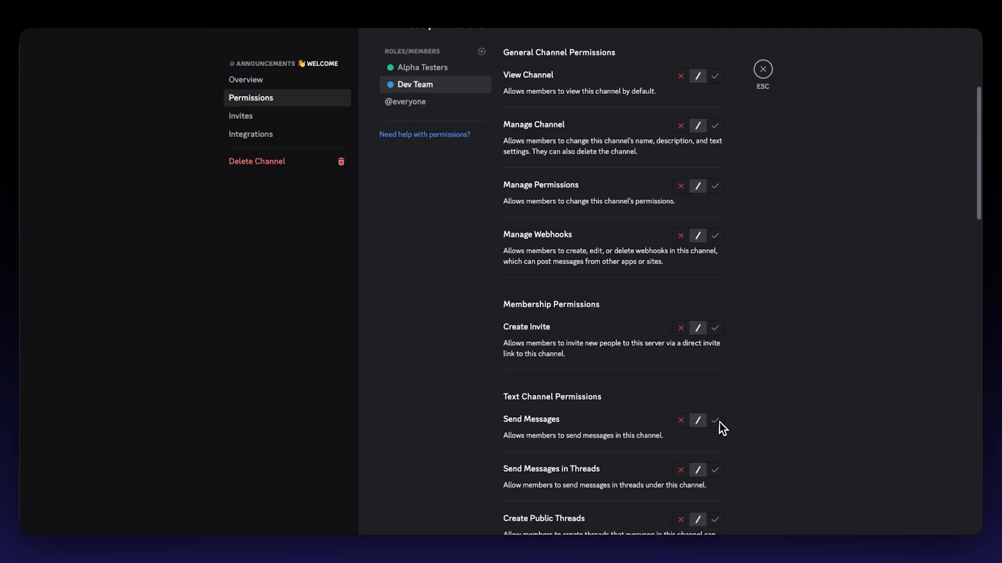
pyautogui.click(718, 421)
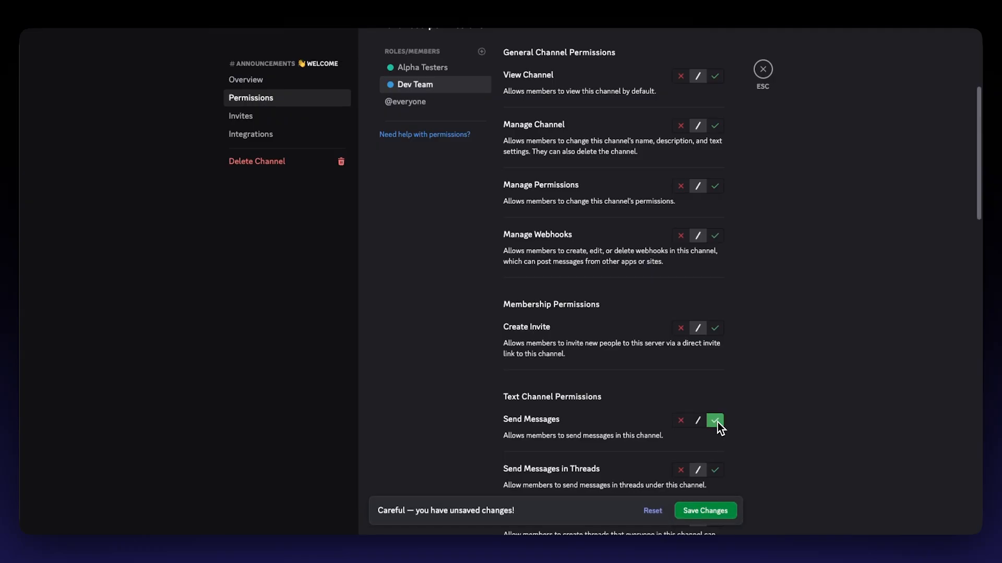
pyautogui.click(720, 512)
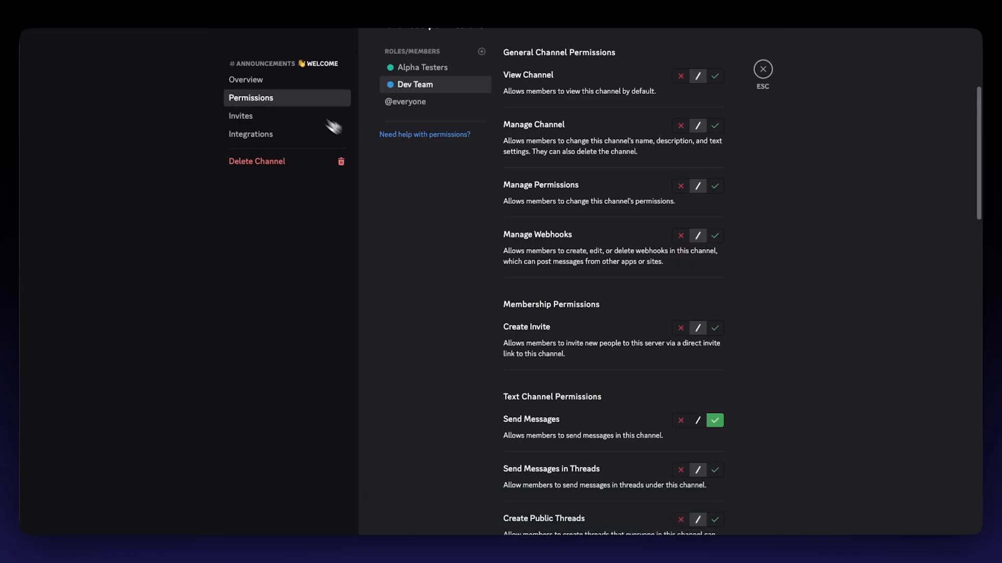
pyautogui.click(423, 106)
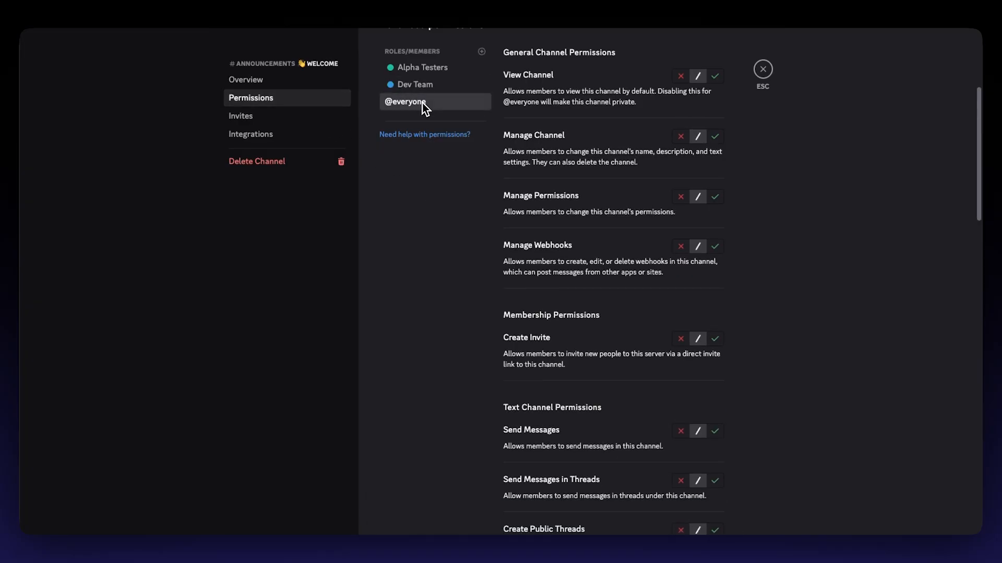
pyautogui.click(681, 432)
pyautogui.click(710, 512)
pyautogui.press('Escape')
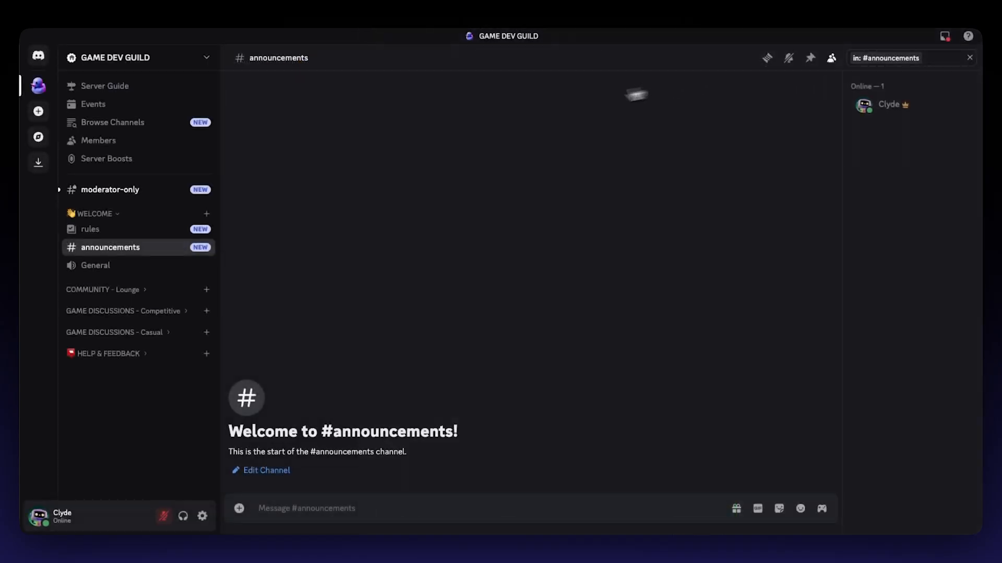
pyautogui.rightClick(148, 227)
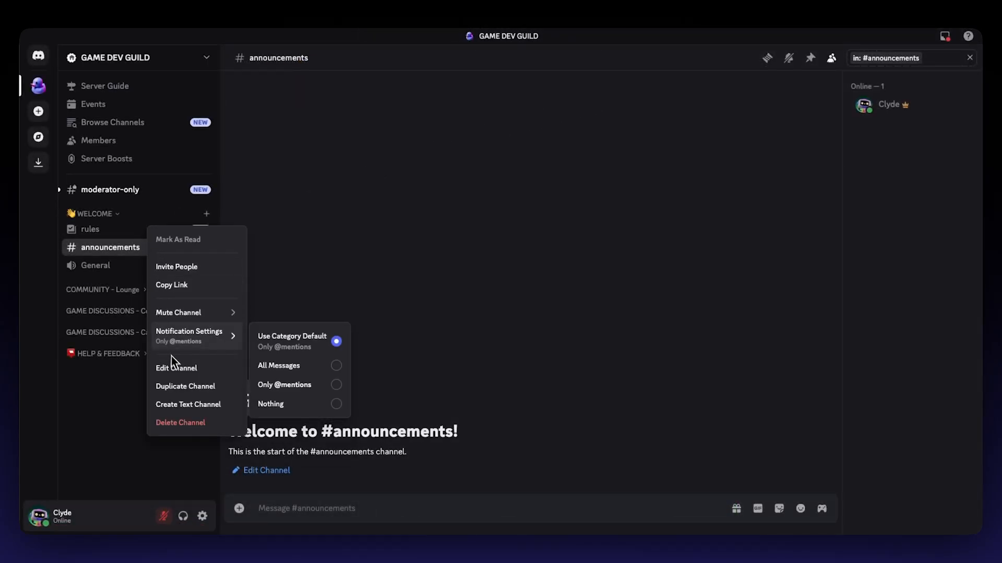
pyautogui.click(174, 368)
pyautogui.click(267, 100)
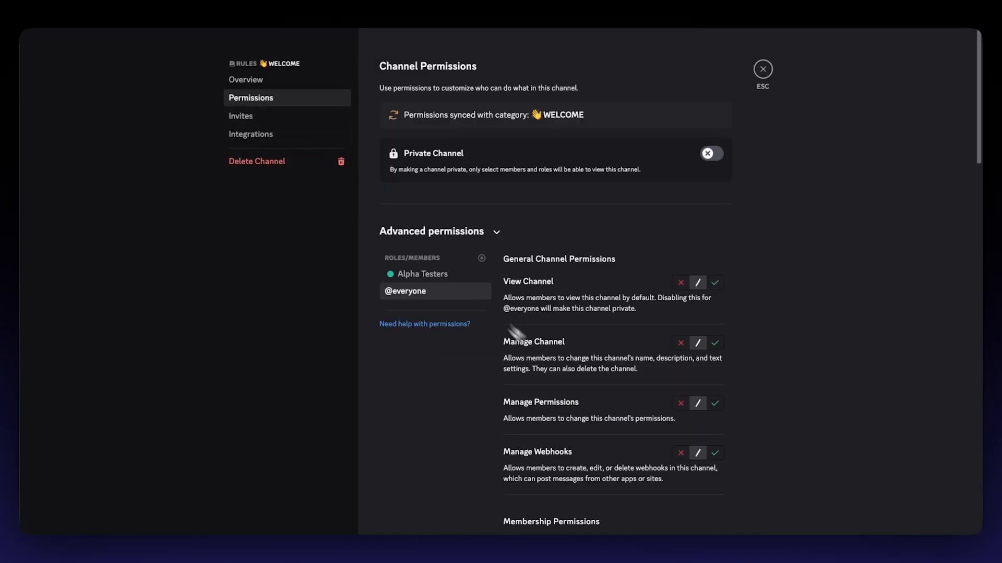
pyautogui.scroll(-6, 487, 308)
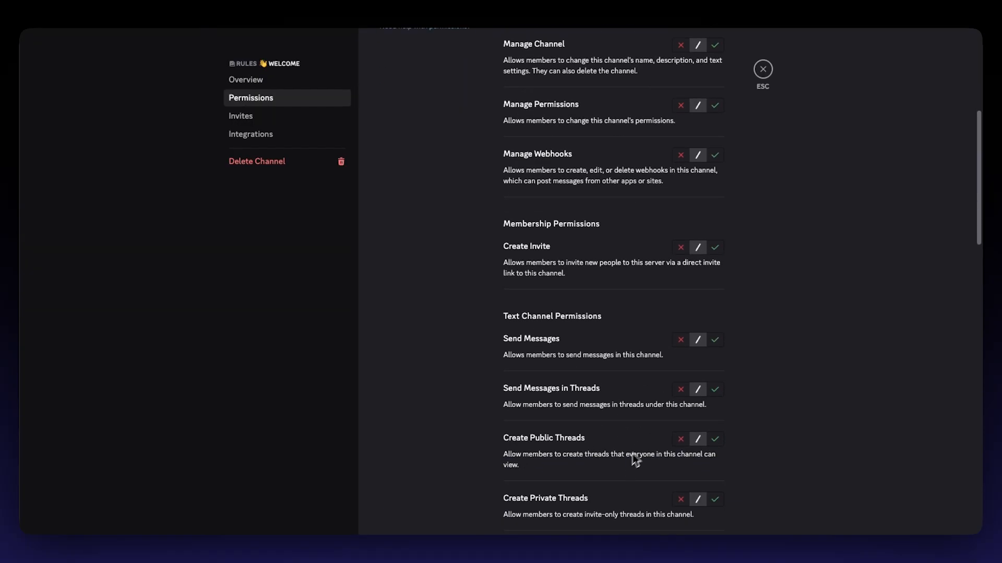
pyautogui.click(681, 339)
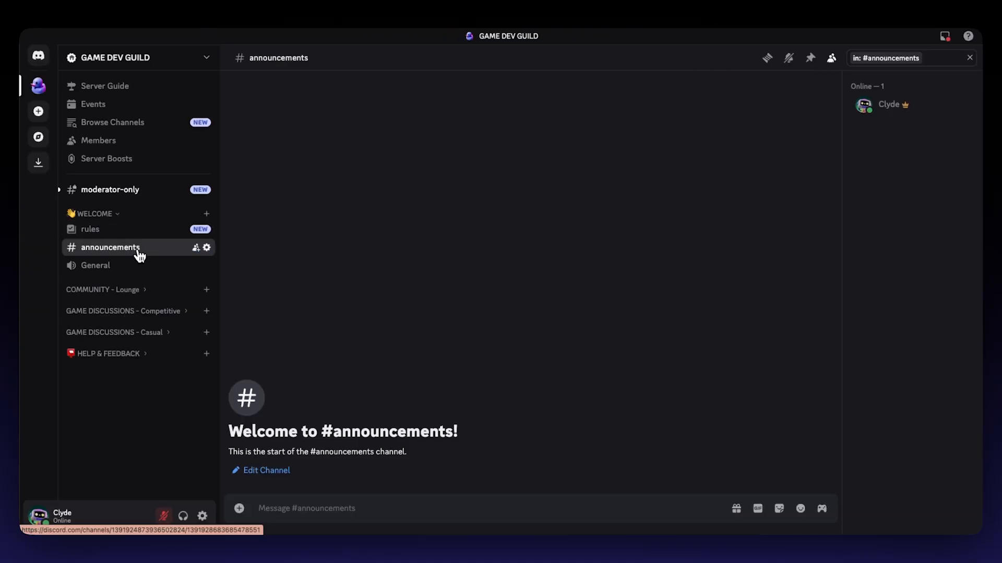
# Add the Muted role to the announcements channel's advanced permissions
pyautogui.rightClick(144, 254)
pyautogui.moveTo(179, 363)
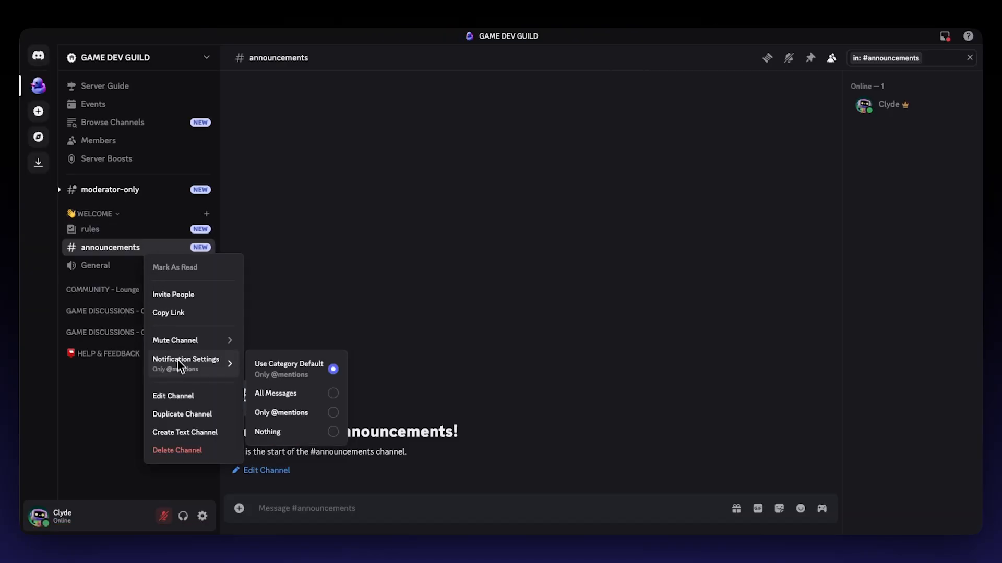
pyautogui.click(190, 398)
pyautogui.click(265, 100)
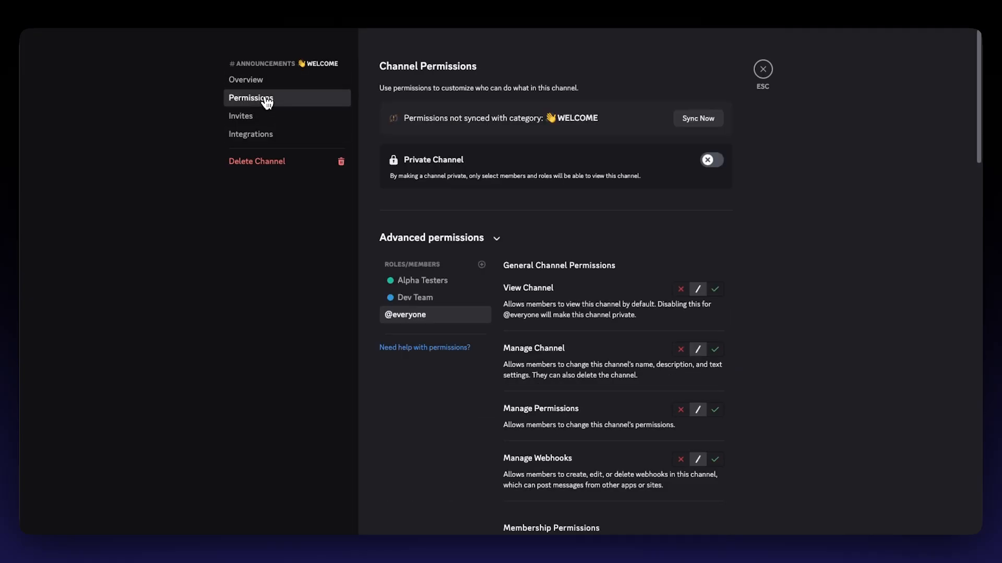
pyautogui.click(482, 265)
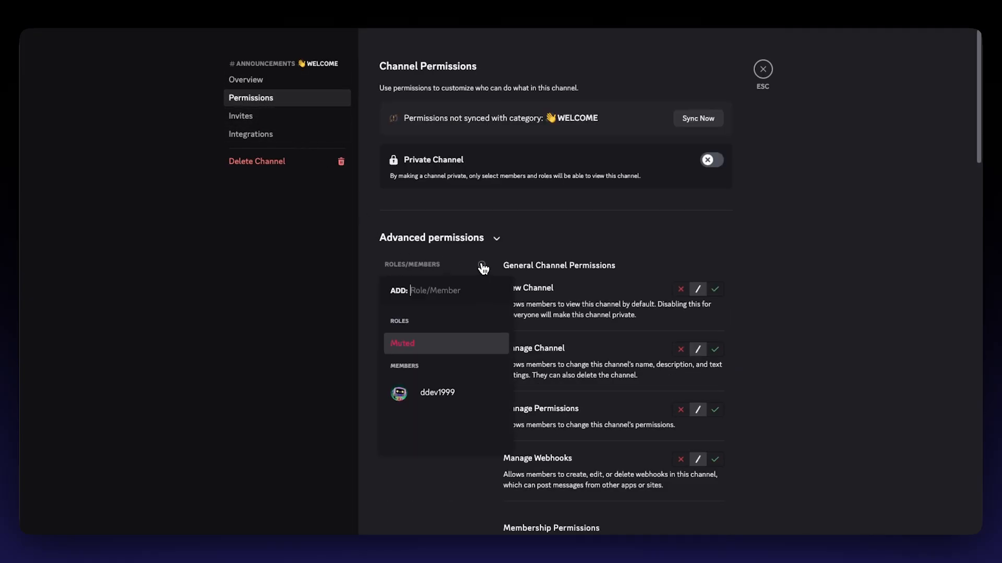
pyautogui.click(454, 346)
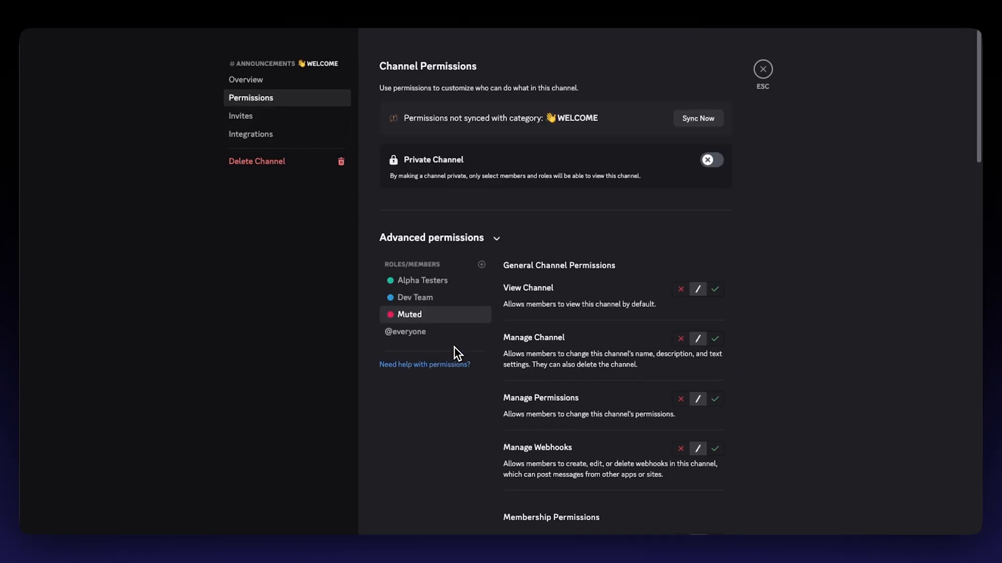
# Deny Send Messages and Add Reactions for the Muted role in the announcements channel and save the changes
pyautogui.scroll(-6, 587, 324)
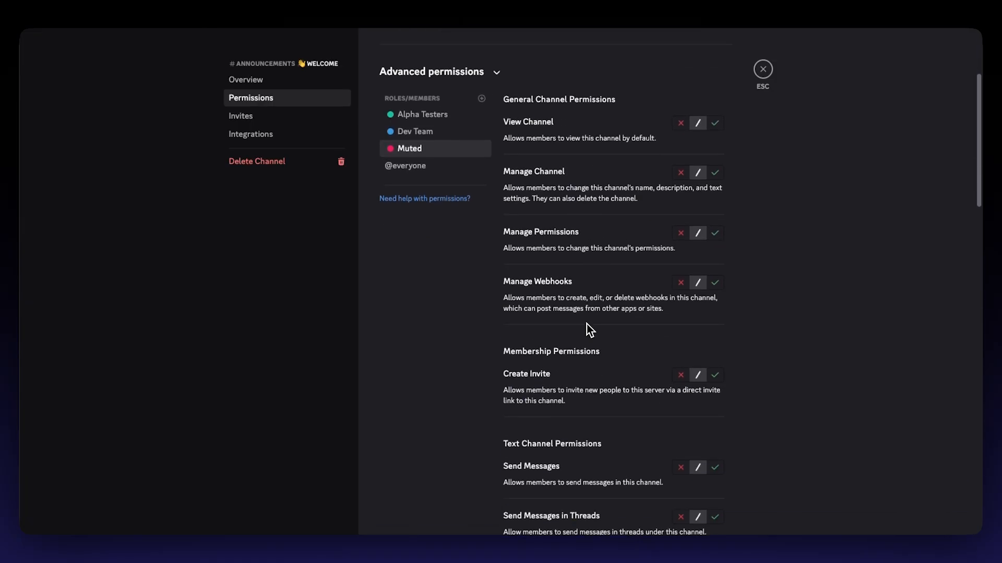
pyautogui.click(680, 329)
pyautogui.scroll(-1, 680, 329)
pyautogui.scroll(-5, 683, 334)
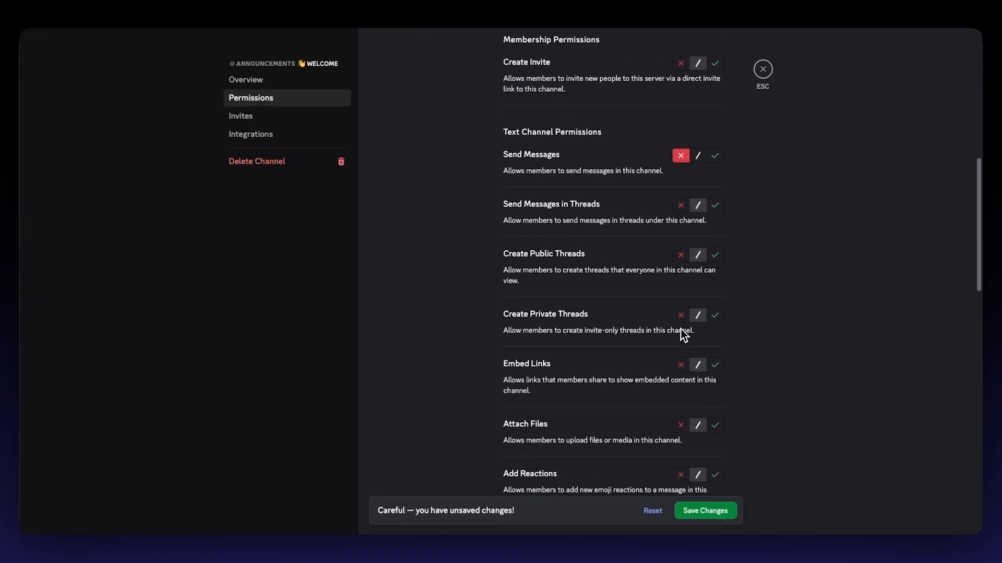
pyautogui.click(681, 348)
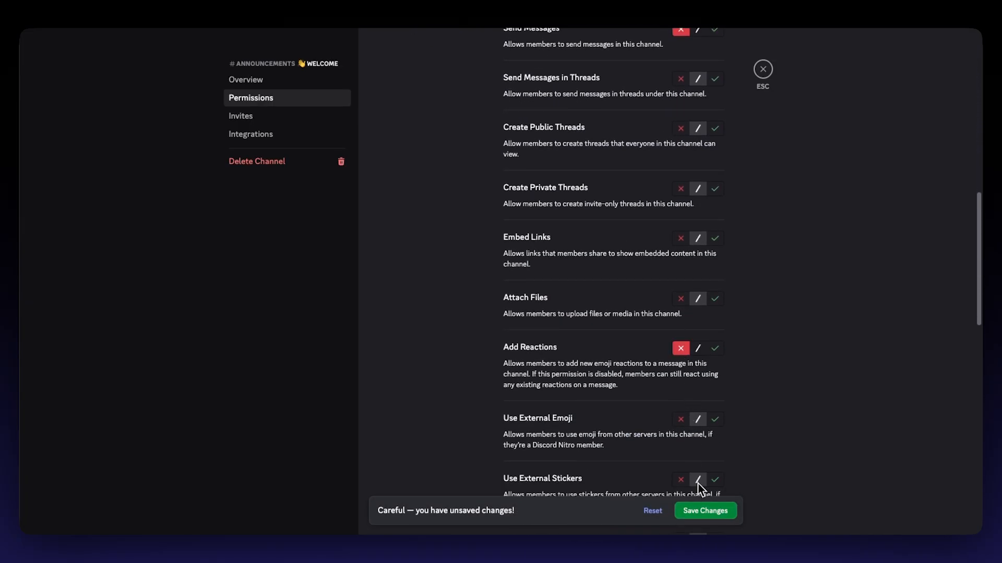
pyautogui.click(712, 512)
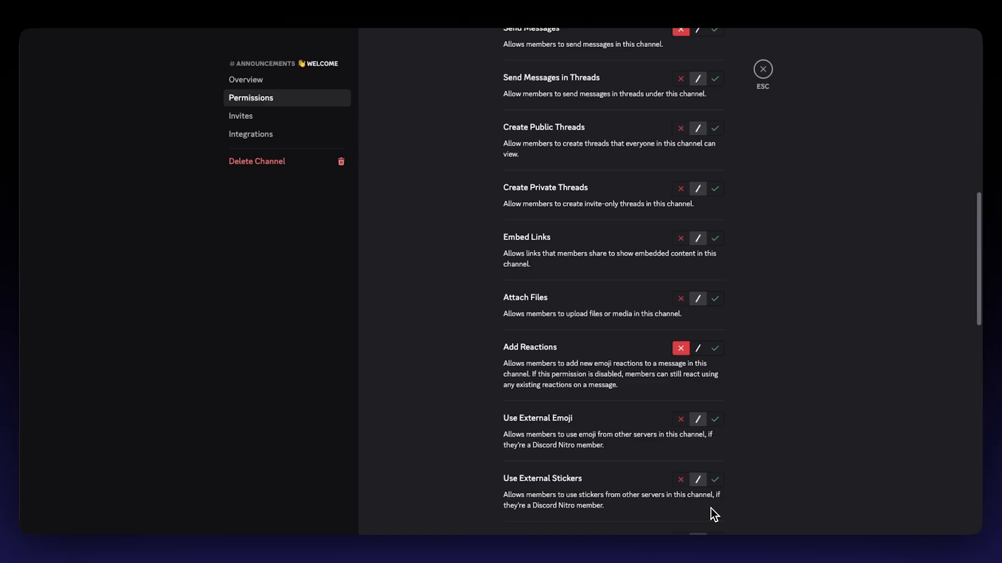